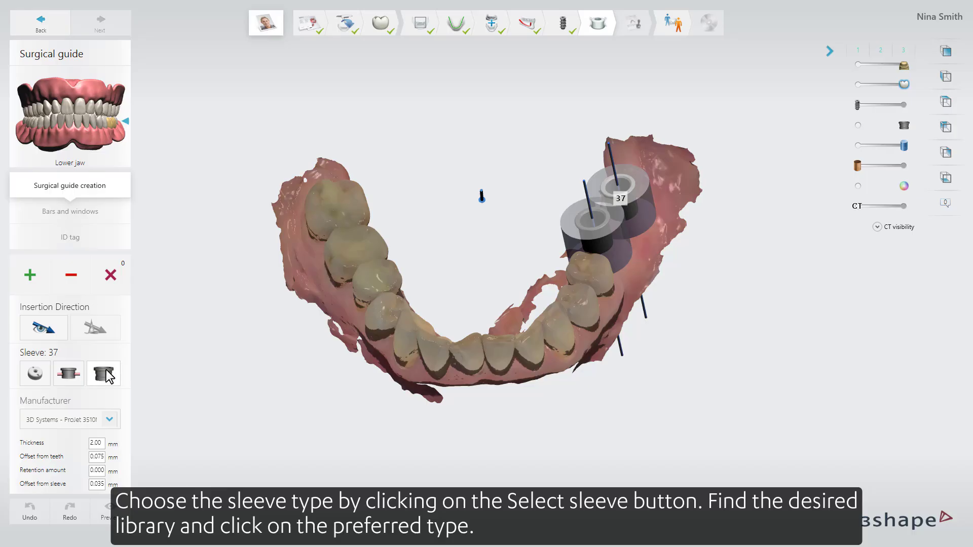
Step: Choose the BioHorizons Fully guided sleeve with 4.32 mm inner diameter and 5.99 mm height for position 37
{"action": "left_click", "coordinate": [107, 372]}
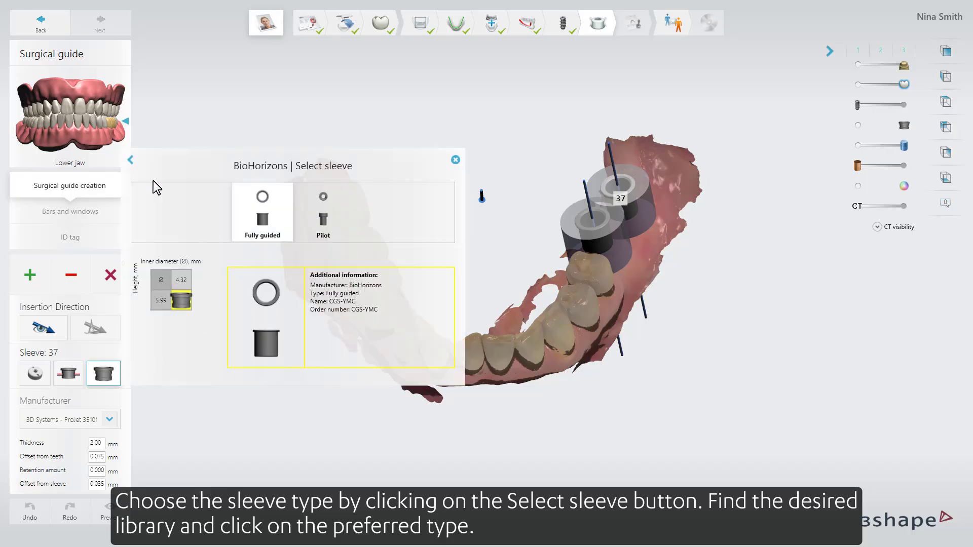
{"action": "left_click", "coordinate": [130, 162]}
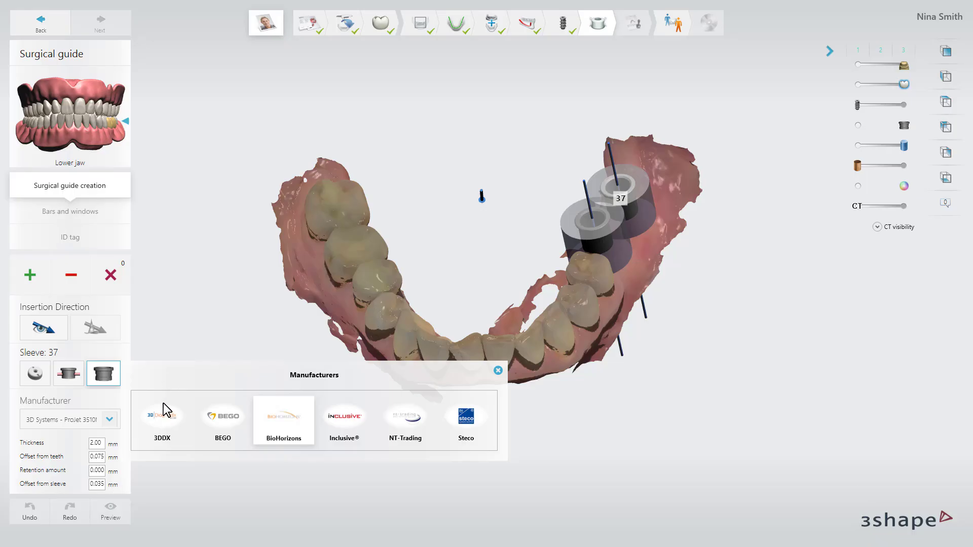
{"action": "left_click", "coordinate": [289, 425]}
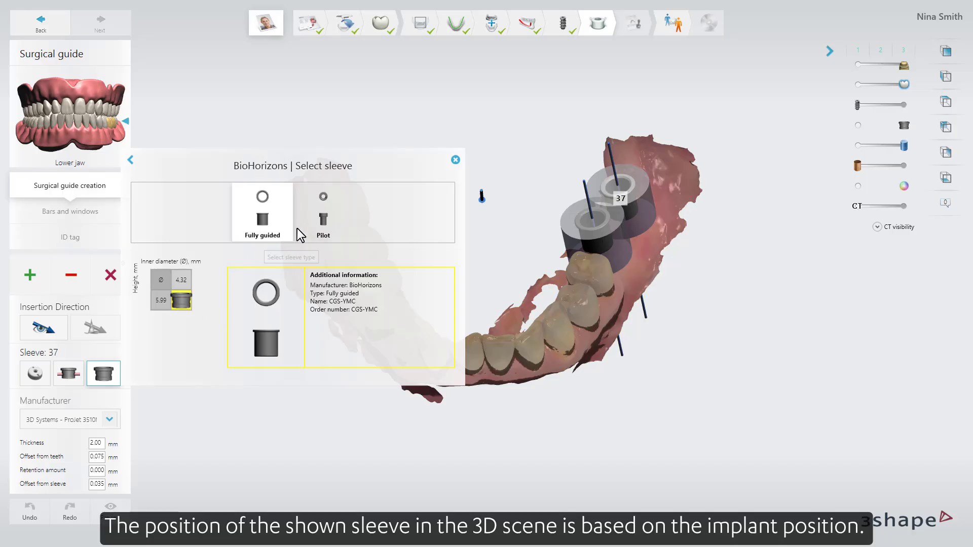
{"action": "left_click", "coordinate": [322, 219]}
{"action": "left_click", "coordinate": [278, 217]}
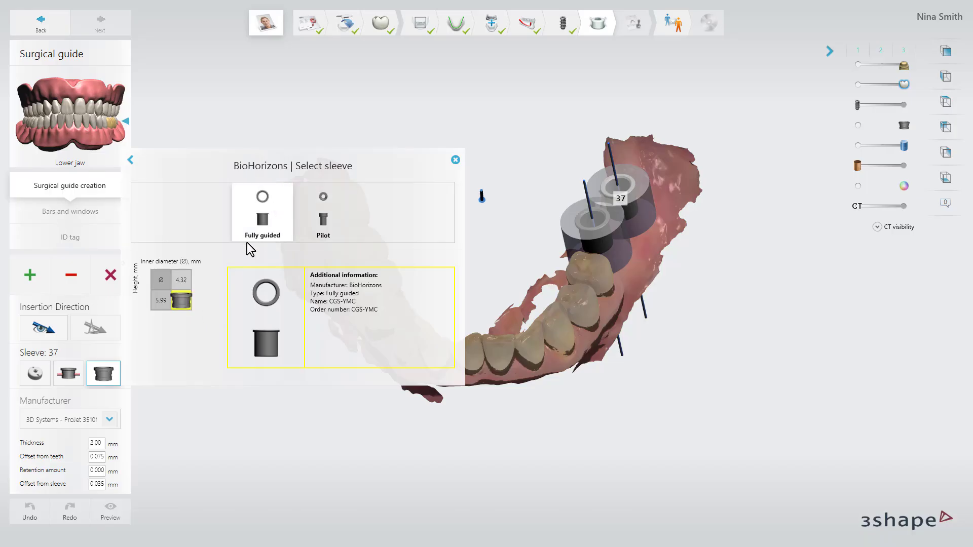
{"action": "left_click", "coordinate": [186, 303]}
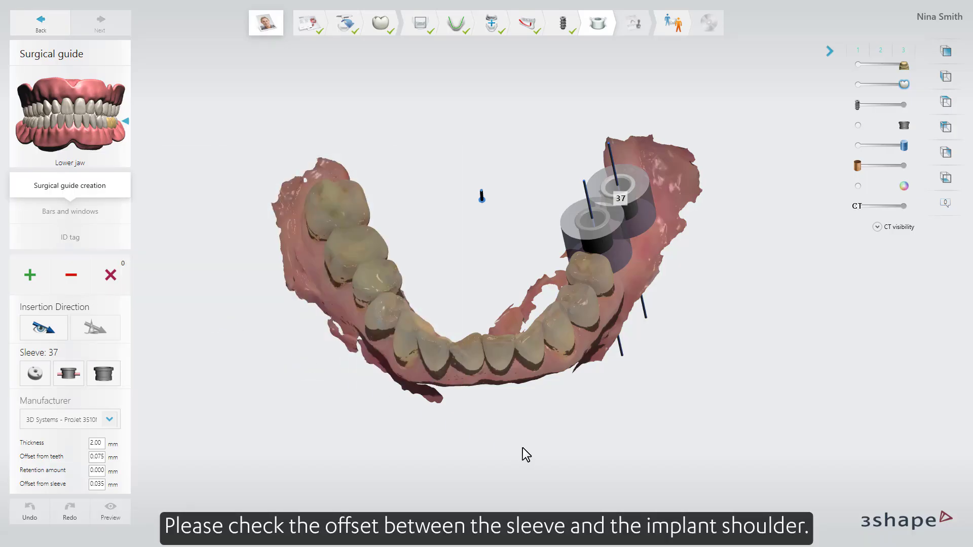
Step: Display the implants together with the sleeves from the side and check the offset between sleeve and implant shoulder
{"action": "right_click_drag", "start_coordinate": [521, 452], "coordinate": [350, 425]}
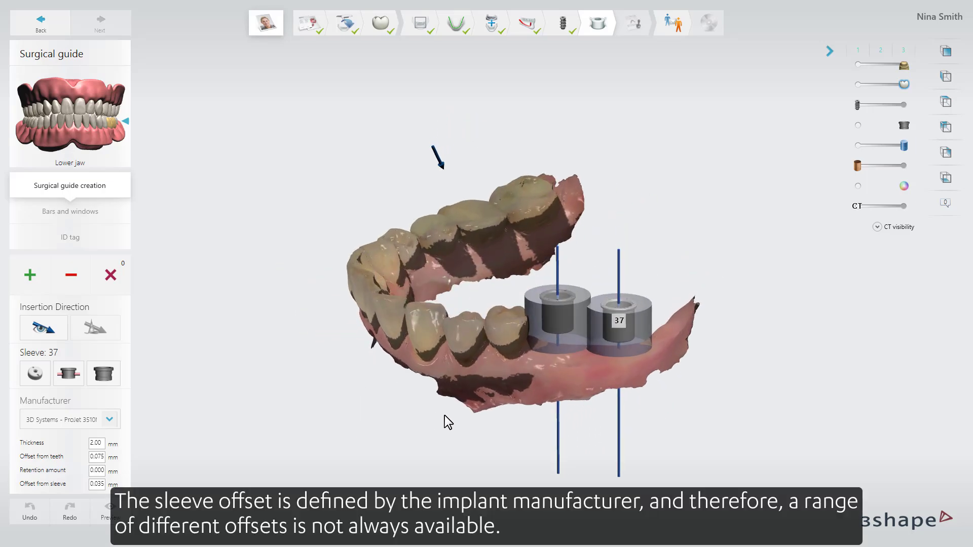
{"action": "scroll", "coordinate": [592, 359], "scroll_direction": "up", "scroll_amount": 5}
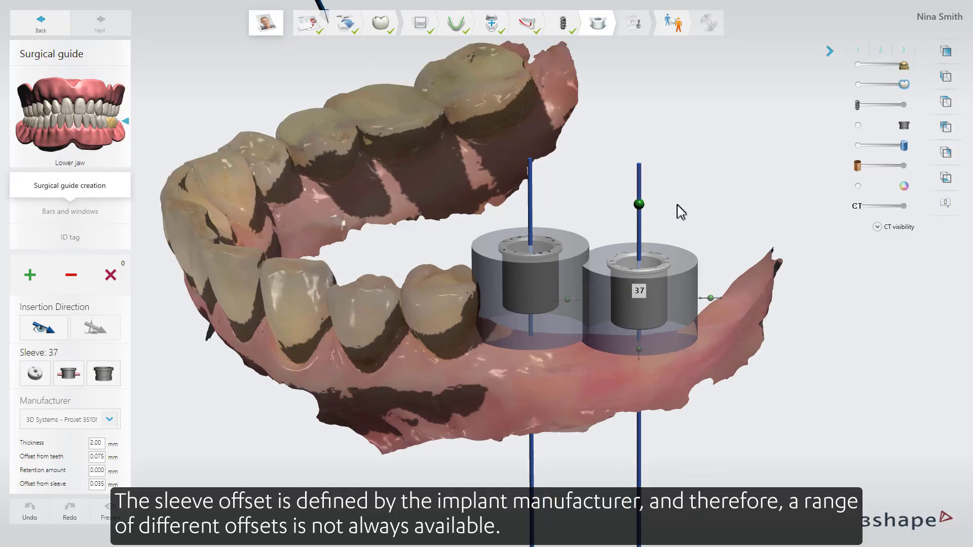
{"action": "left_click", "coordinate": [901, 104]}
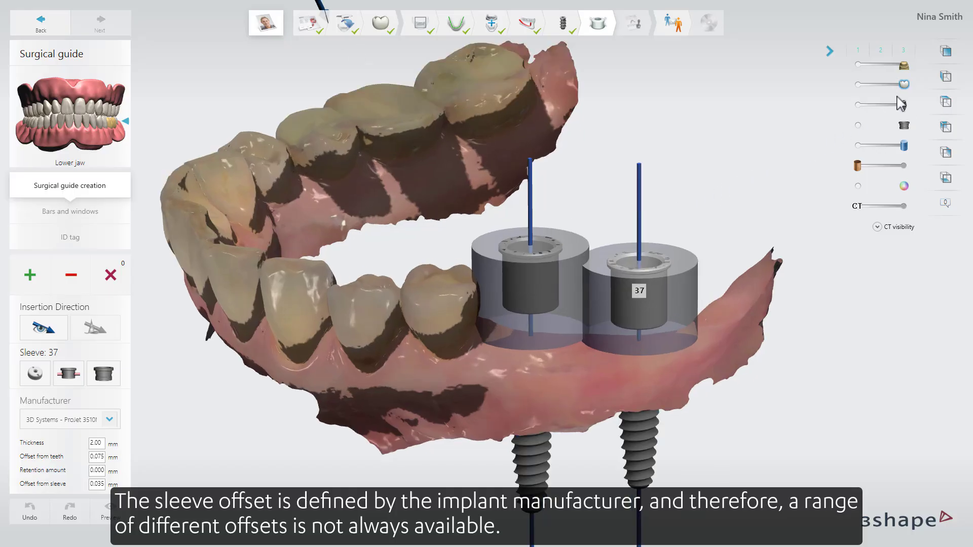
{"action": "left_click", "coordinate": [857, 64]}
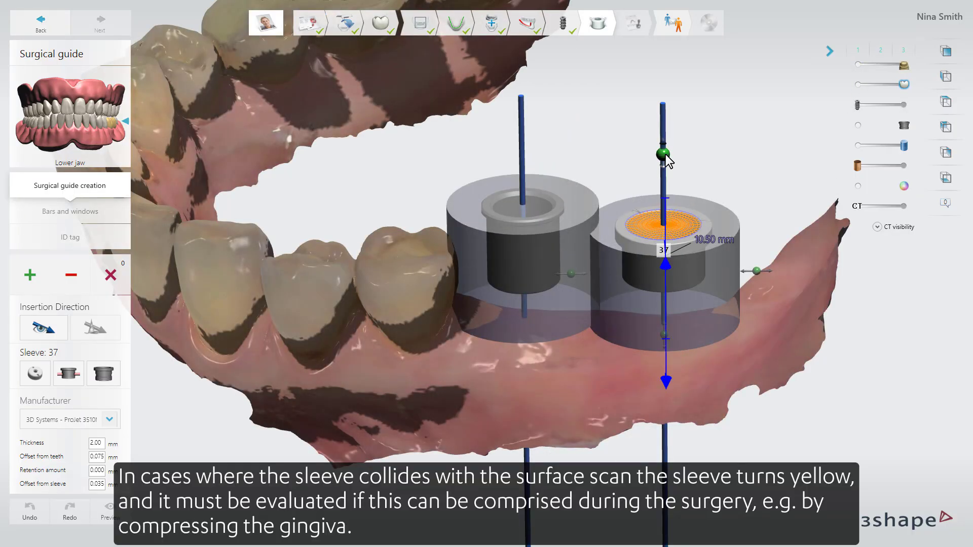
Step: Move sleeve 37 down along its axis and back up clear of the gingiva, and raise the lower end of its holder
{"action": "left_click_drag", "start_coordinate": [665, 155], "coordinate": [668, 203]}
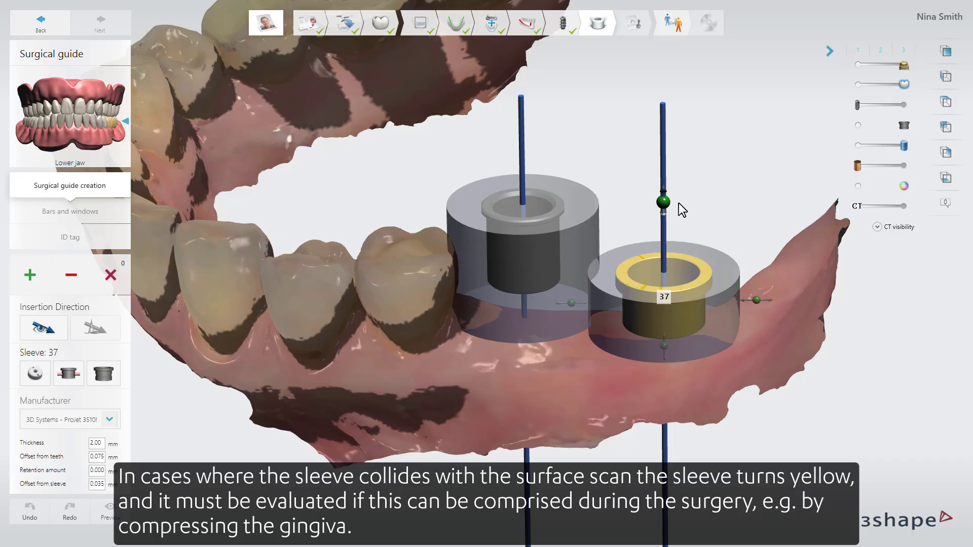
{"action": "left_click_drag", "start_coordinate": [665, 203], "coordinate": [666, 142]}
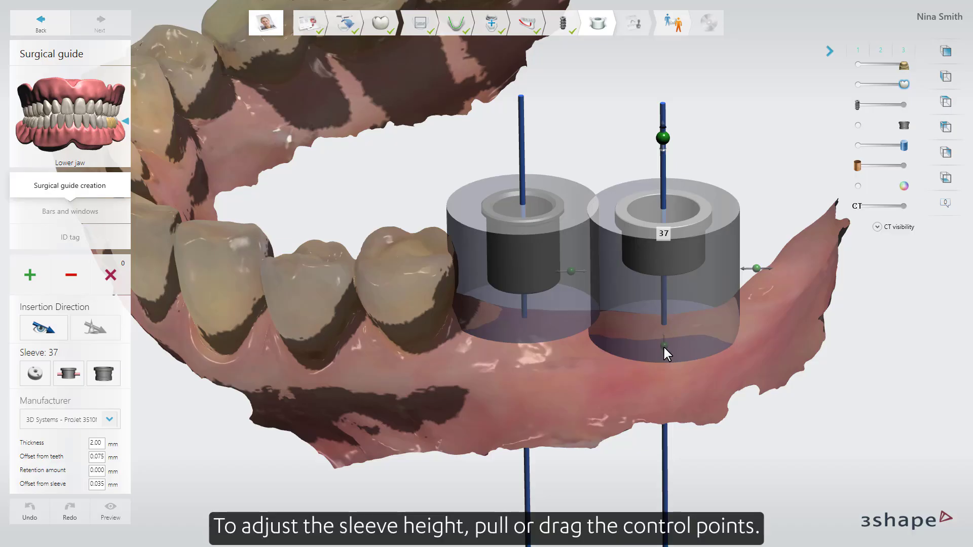
{"action": "mouse_move", "coordinate": [664, 346]}
{"action": "left_mouse_down"}
{"action": "mouse_move", "coordinate": [670, 282]}
{"action": "mouse_move", "coordinate": [667, 330]}
{"action": "left_mouse_up"}
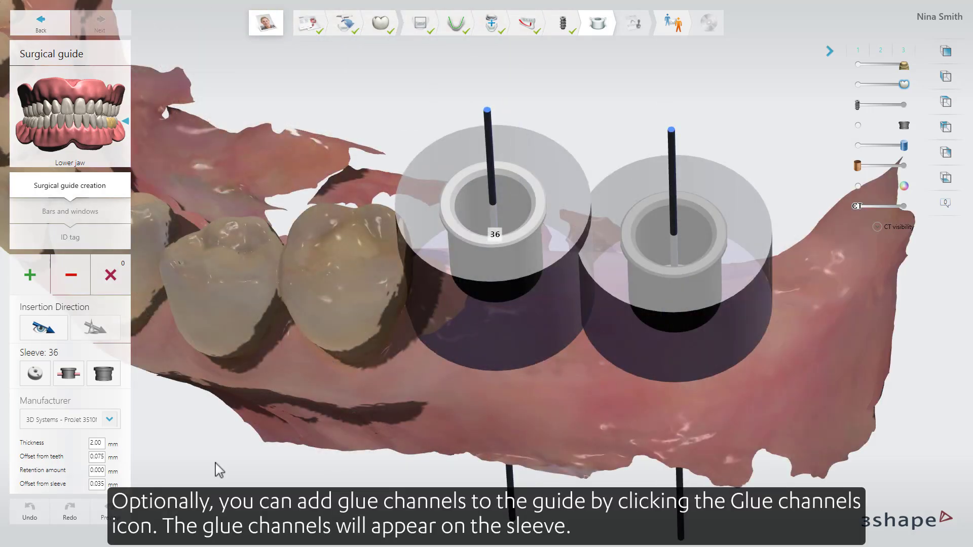
Step: Add glue channels to sleeves 36 and 37 and shift the channel of sleeve 37 slightly upward
{"action": "left_click", "coordinate": [71, 380]}
{"action": "left_click", "coordinate": [662, 271]}
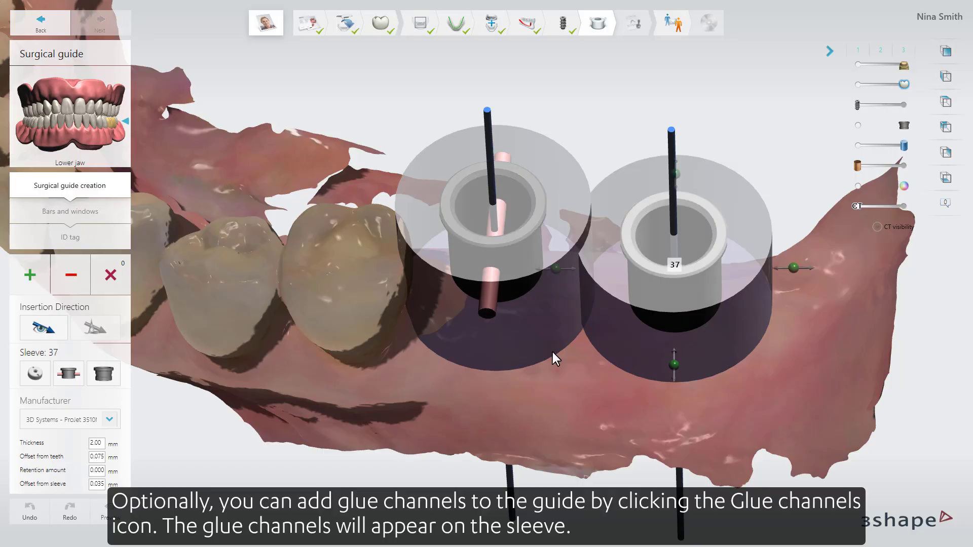
{"action": "left_click", "coordinate": [71, 381]}
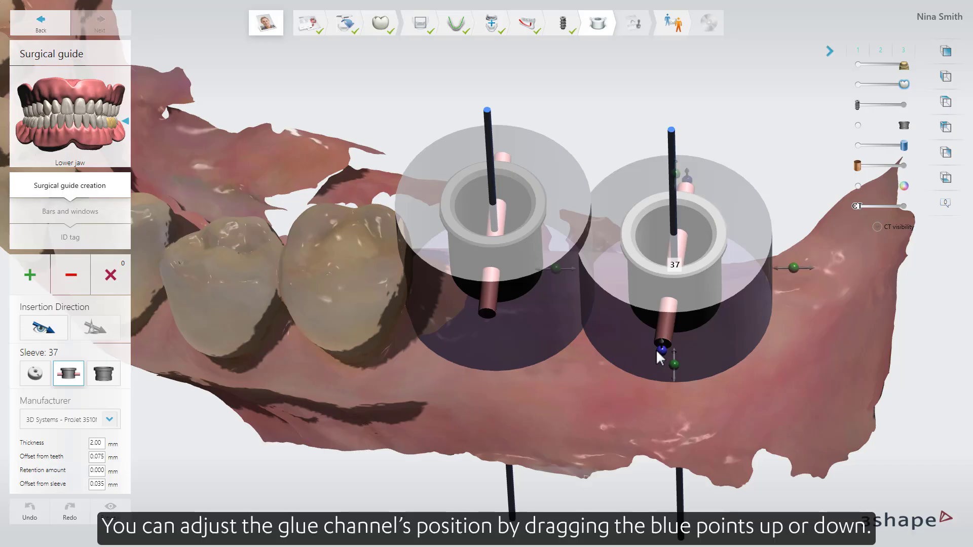
{"action": "left_click_drag", "start_coordinate": [663, 350], "coordinate": [665, 336]}
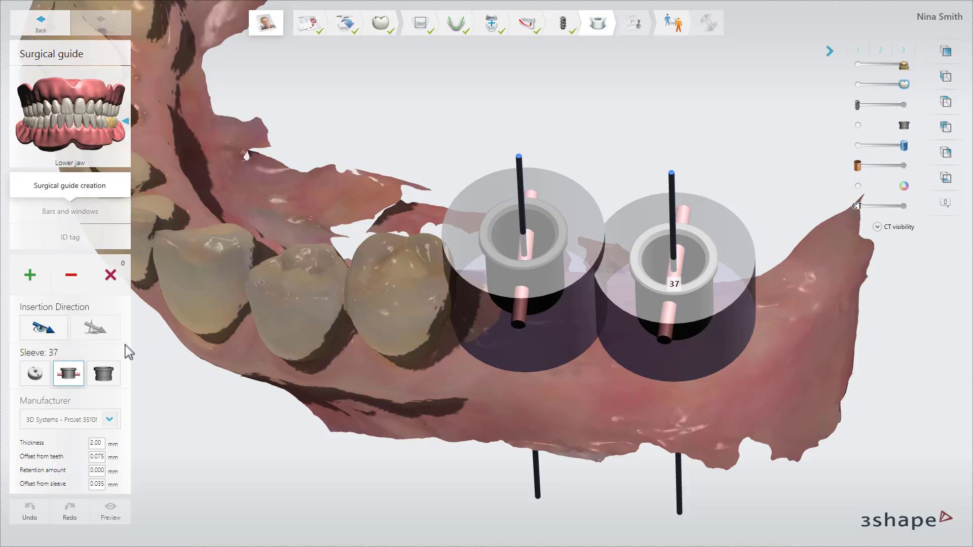
Step: Set the guide's insertion direction from the current view and reset it to the automatic direction
{"action": "left_click", "coordinate": [43, 328]}
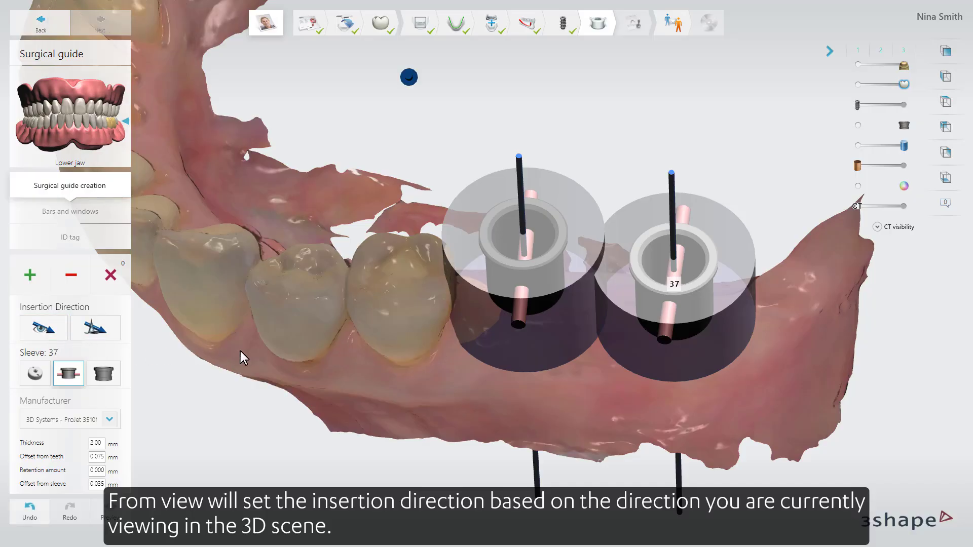
{"action": "mouse_move", "coordinate": [244, 351]}
{"action": "right_mouse_down"}
{"action": "mouse_move", "coordinate": [254, 326]}
{"action": "mouse_move", "coordinate": [286, 333]}
{"action": "mouse_move", "coordinate": [279, 334]}
{"action": "right_mouse_up"}
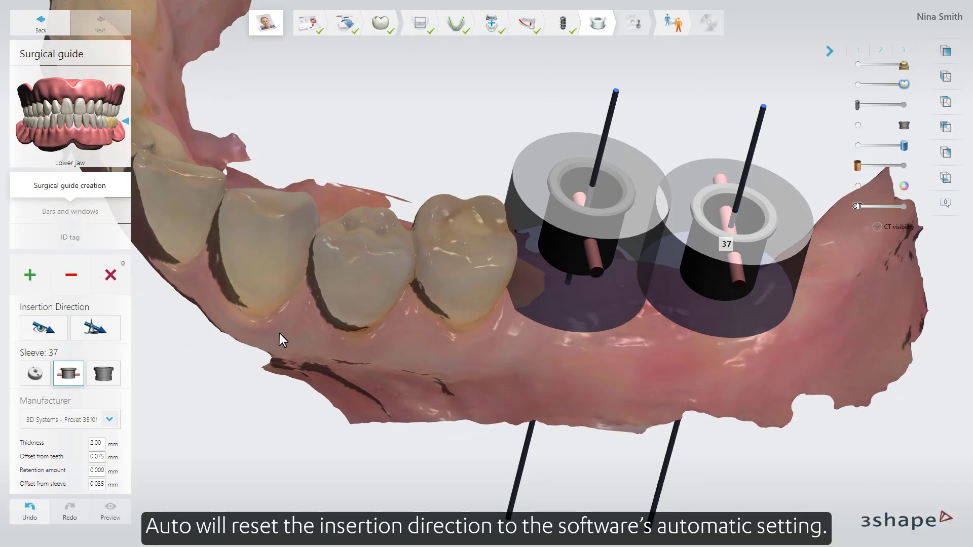
{"action": "left_click", "coordinate": [104, 336]}
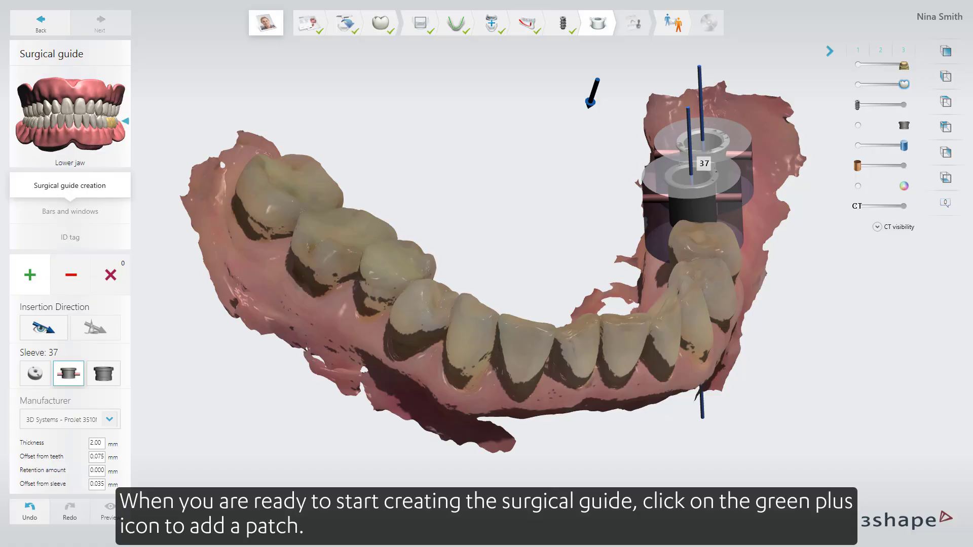
Step: Draw a guide patch outline around all the lower teeth and close it at its starting point
{"action": "left_click", "coordinate": [32, 270]}
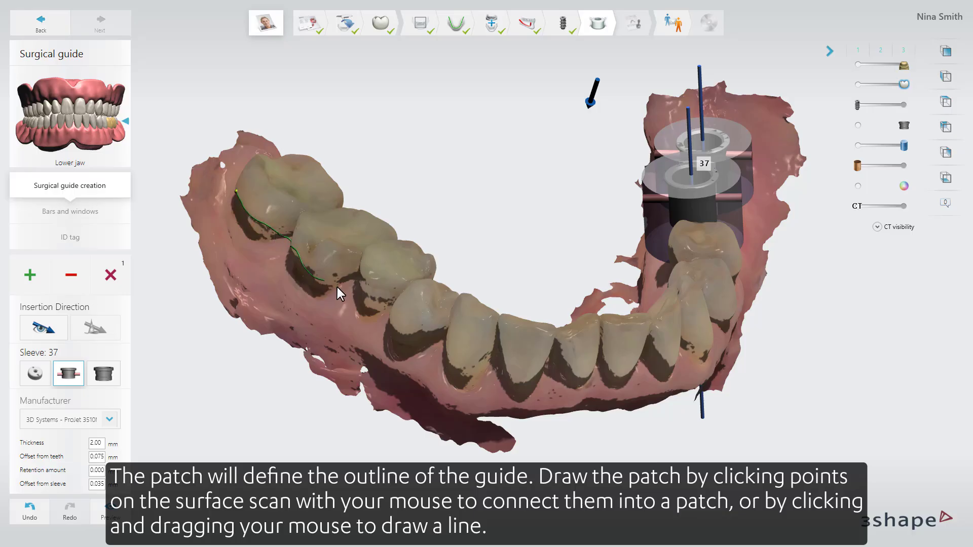
{"action": "left_click", "coordinate": [370, 288]}
{"action": "left_click_drag", "start_coordinate": [454, 355], "coordinate": [471, 367]}
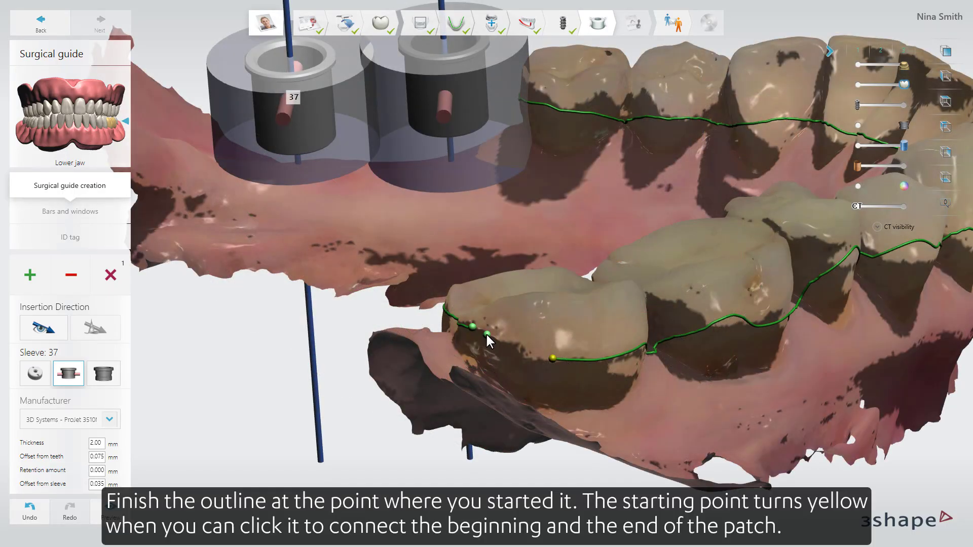
{"action": "left_click", "coordinate": [515, 347]}
{"action": "left_click", "coordinate": [537, 354]}
{"action": "left_click", "coordinate": [551, 358]}
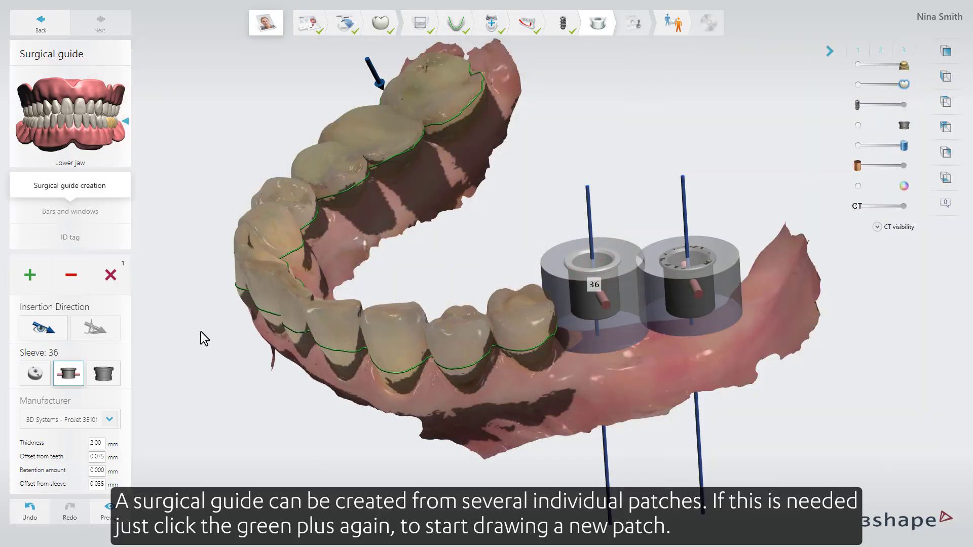
Step: Draw a second patch outline on the gingiva around sleeves 36 and 37, starting beside the adjacent tooth
{"action": "left_click", "coordinate": [32, 276]}
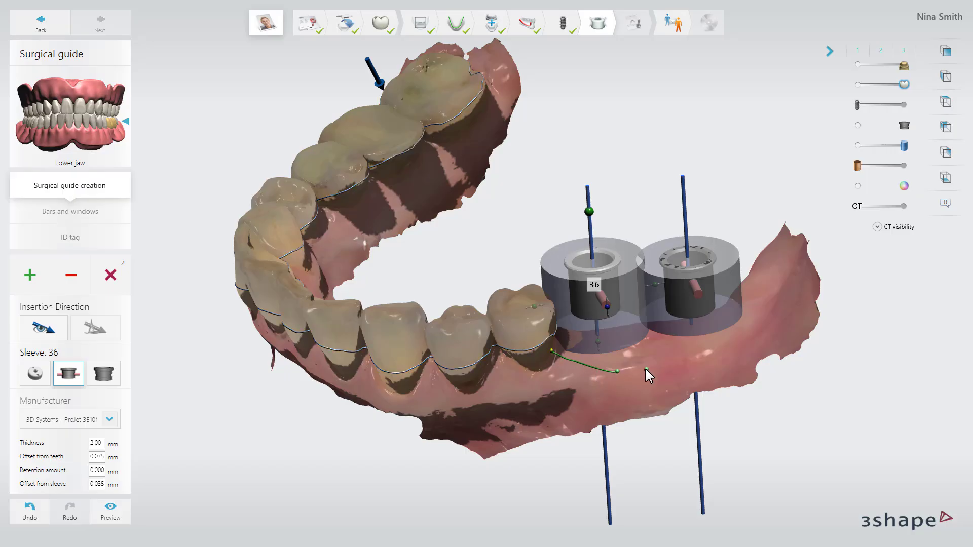
{"action": "left_click", "coordinate": [659, 365]}
{"action": "left_click", "coordinate": [728, 343]}
{"action": "left_click", "coordinate": [753, 322]}
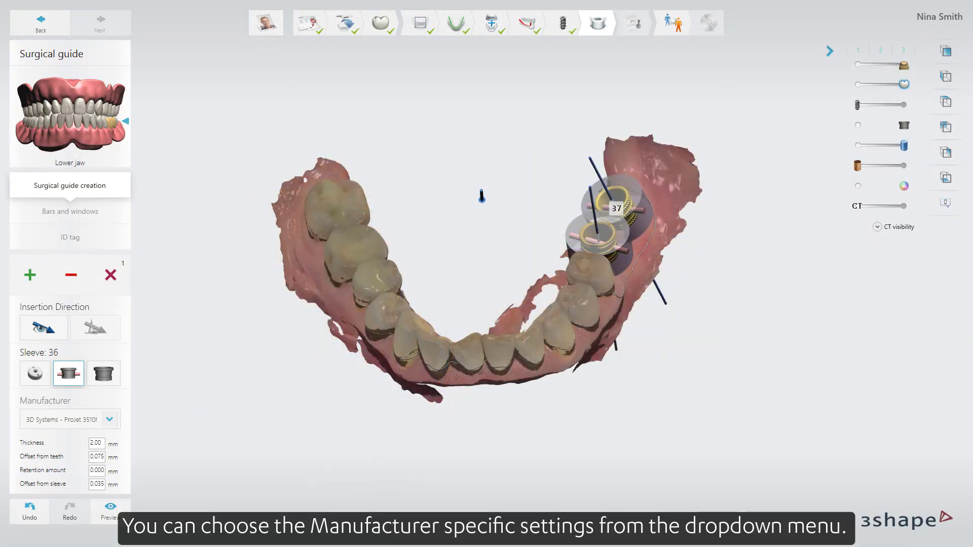
Step: Try the Envisiontec - VIDA - Clear Guide (E-Shell 600) manufacturer settings and restore 3D Systems - ProJet 3510MP - VisiJet Stone Plast
{"action": "left_click", "coordinate": [110, 419]}
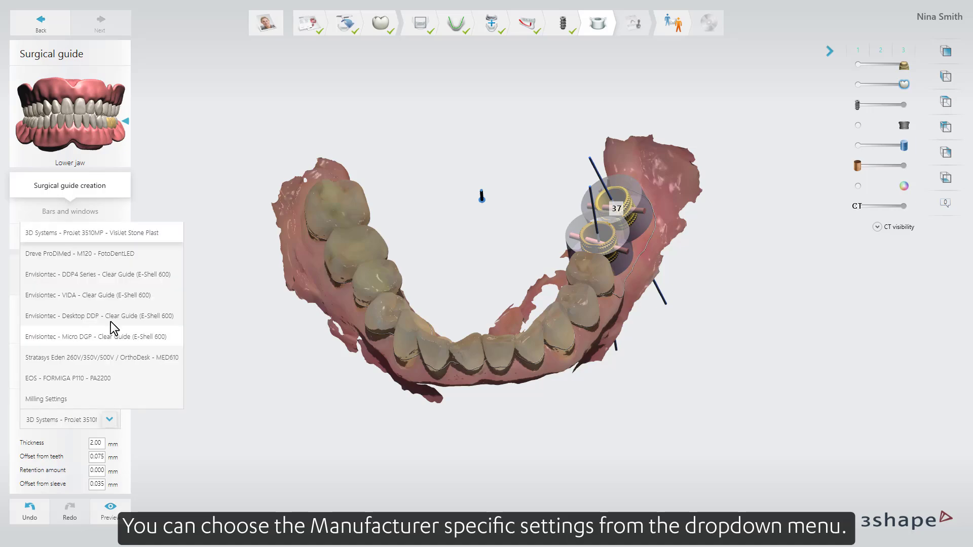
{"action": "left_click", "coordinate": [110, 295]}
{"action": "left_click", "coordinate": [110, 418]}
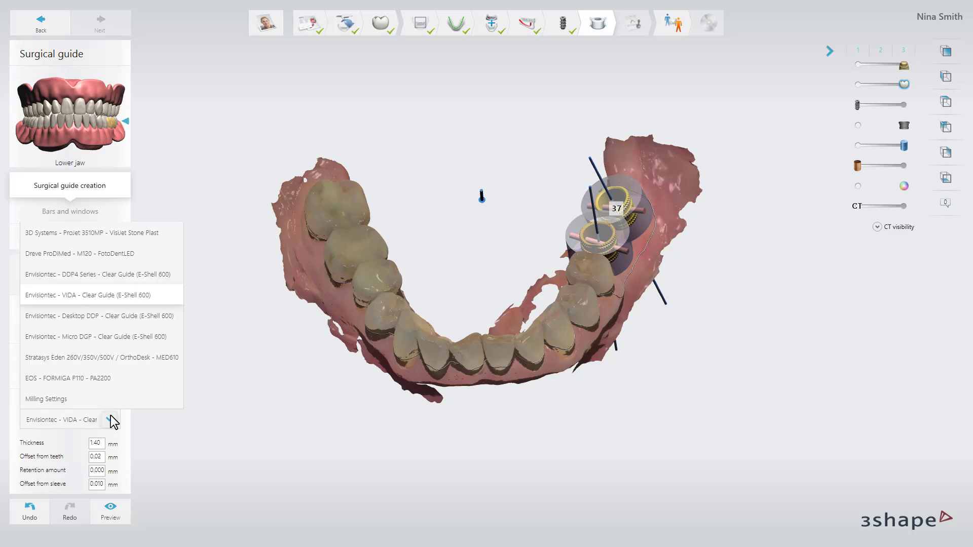
{"action": "left_click", "coordinate": [147, 237]}
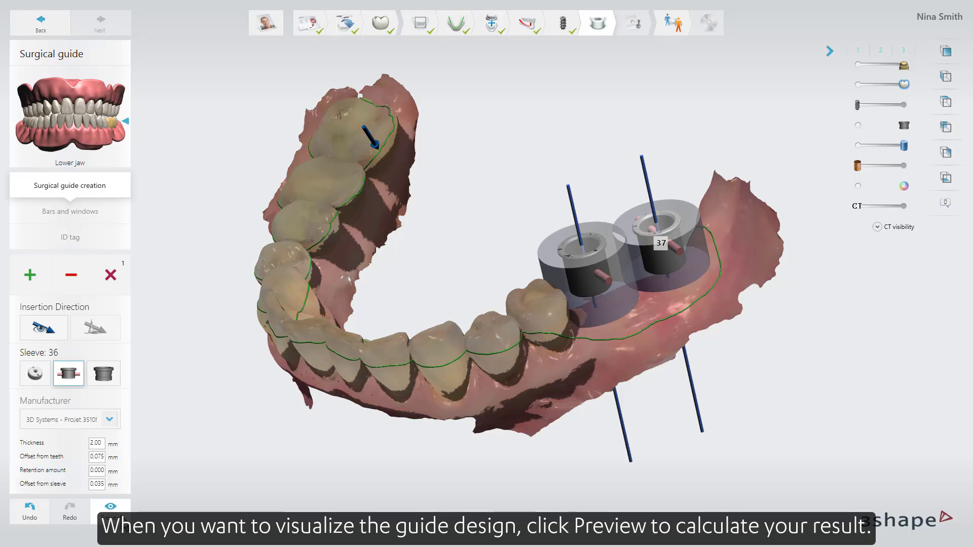
Step: Calculate the surgical guide preview and add a support bar along the outer side of sleeves 36 and 37, adjusting its shape
{"action": "left_click", "coordinate": [112, 513]}
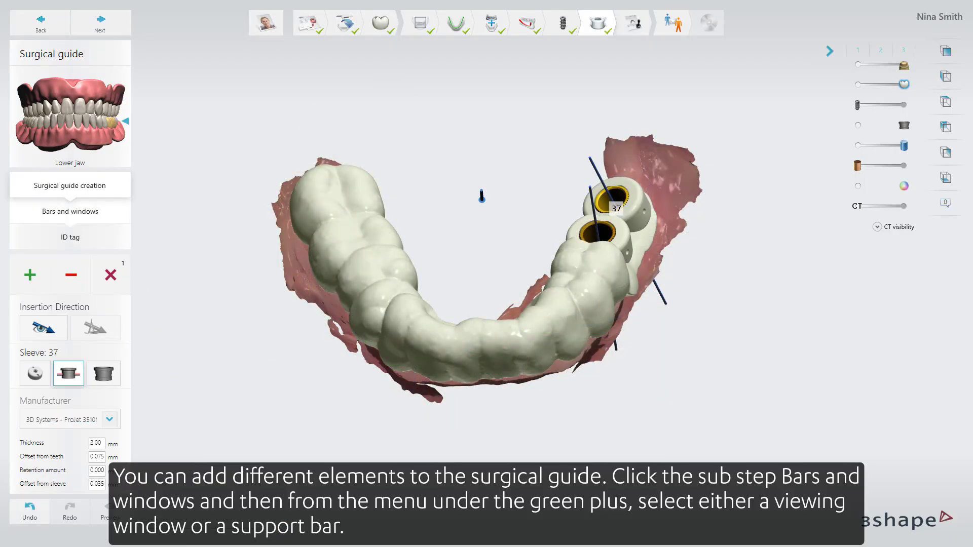
{"action": "left_click", "coordinate": [70, 212]}
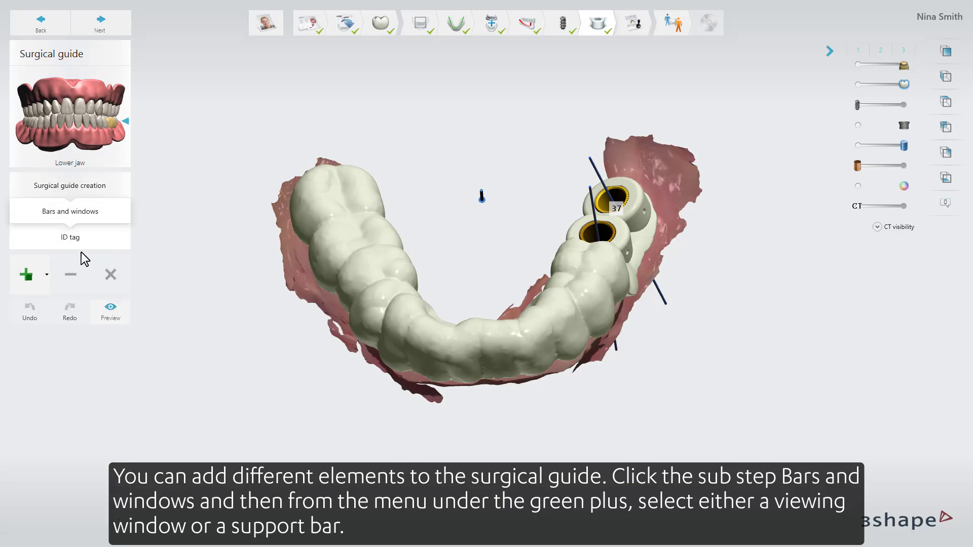
{"action": "left_click", "coordinate": [47, 274]}
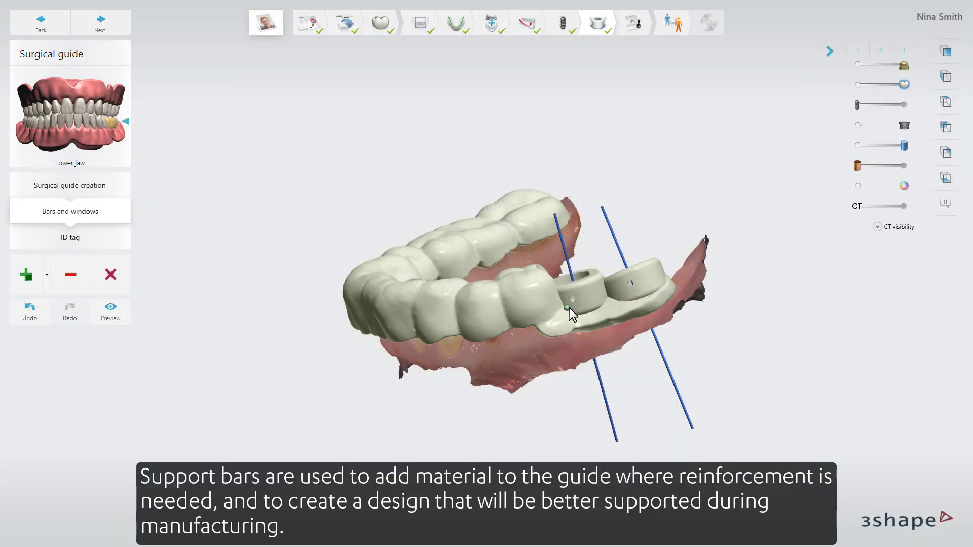
{"action": "left_click", "coordinate": [569, 308]}
{"action": "left_click", "coordinate": [660, 280]}
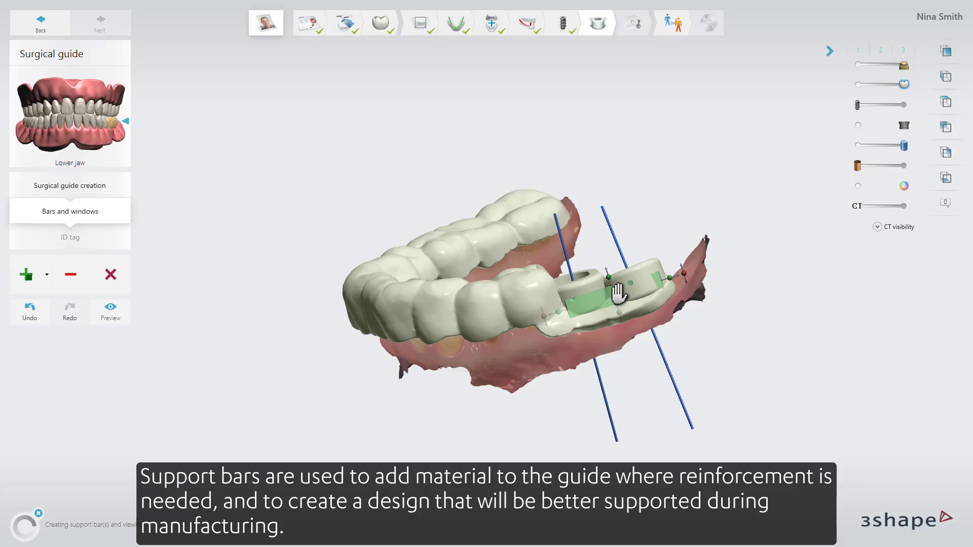
{"action": "right_click_drag", "start_coordinate": [665, 265], "coordinate": [699, 310]}
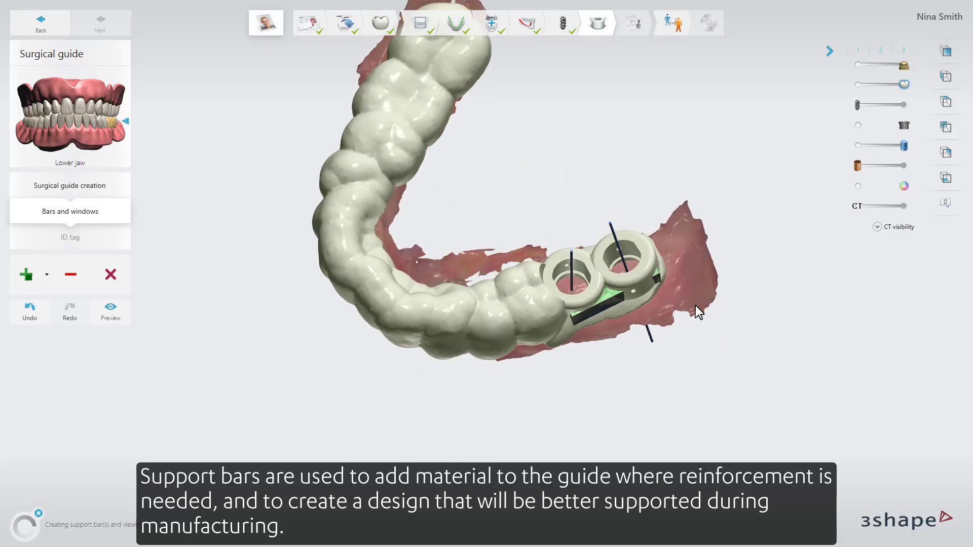
{"action": "left_click_drag", "start_coordinate": [679, 263], "coordinate": [680, 275]}
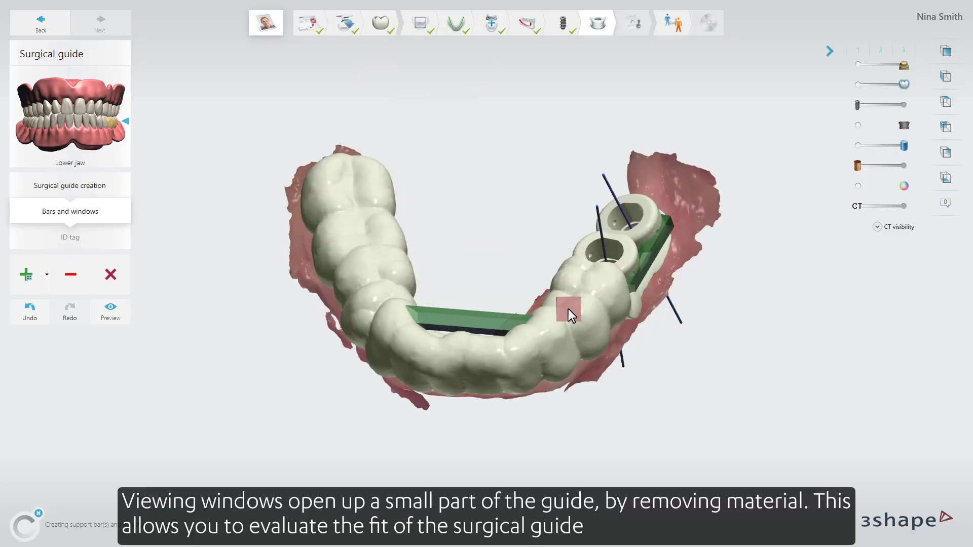
Step: Place a viewing window on the guide over the teeth in front of sleeve 36 and lengthen it along the arch
{"action": "left_click", "coordinate": [574, 299]}
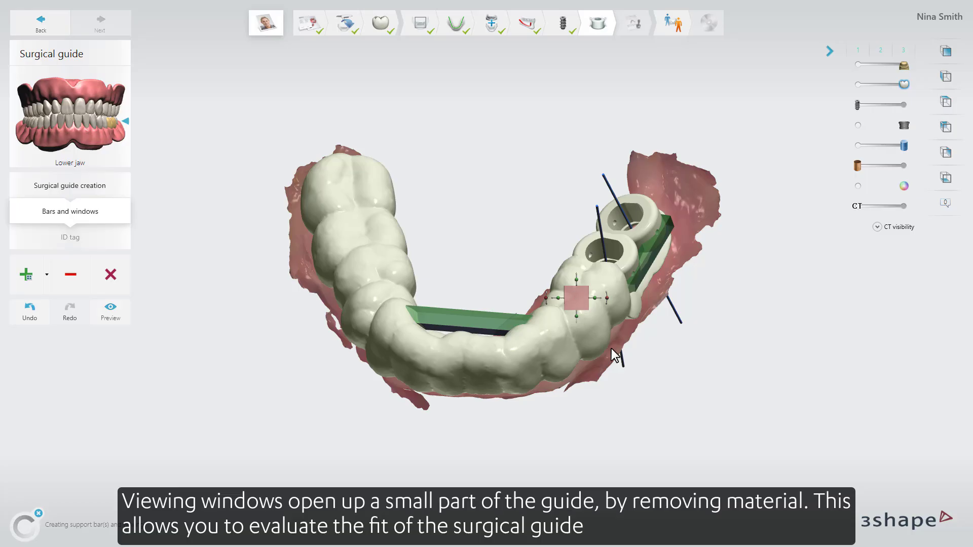
{"action": "right_click_drag", "start_coordinate": [613, 355], "coordinate": [602, 319]}
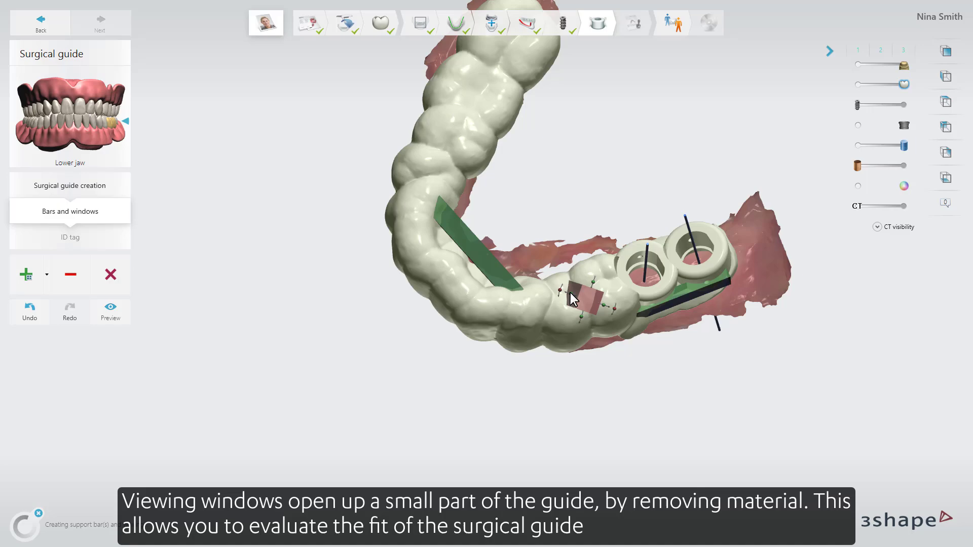
{"action": "left_click_drag", "start_coordinate": [572, 299], "coordinate": [551, 316]}
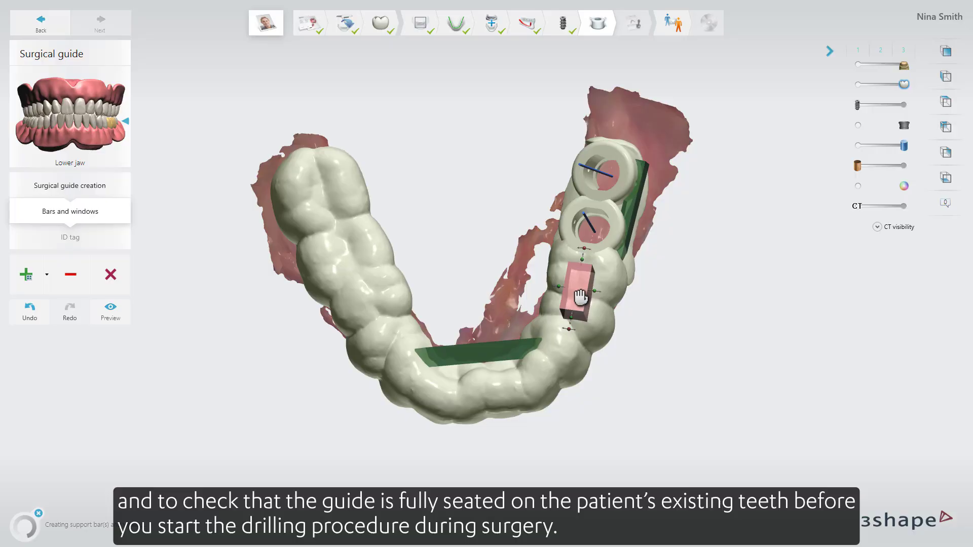
Step: Shift the viewing window in front of sleeve 36 slightly outward and adjust its angle and width to follow the arch
{"action": "left_click_drag", "start_coordinate": [581, 298], "coordinate": [586, 301]}
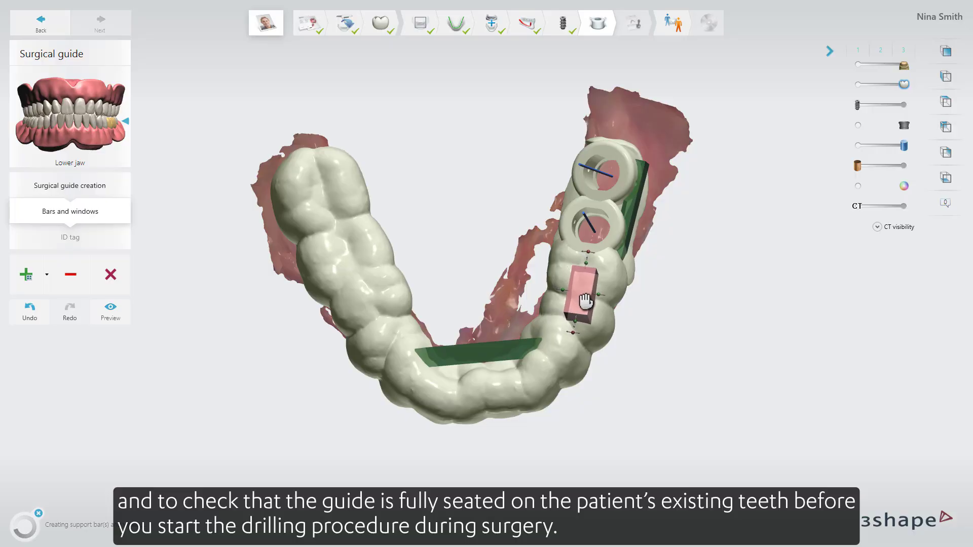
{"action": "left_click_drag", "start_coordinate": [574, 333], "coordinate": [564, 330]}
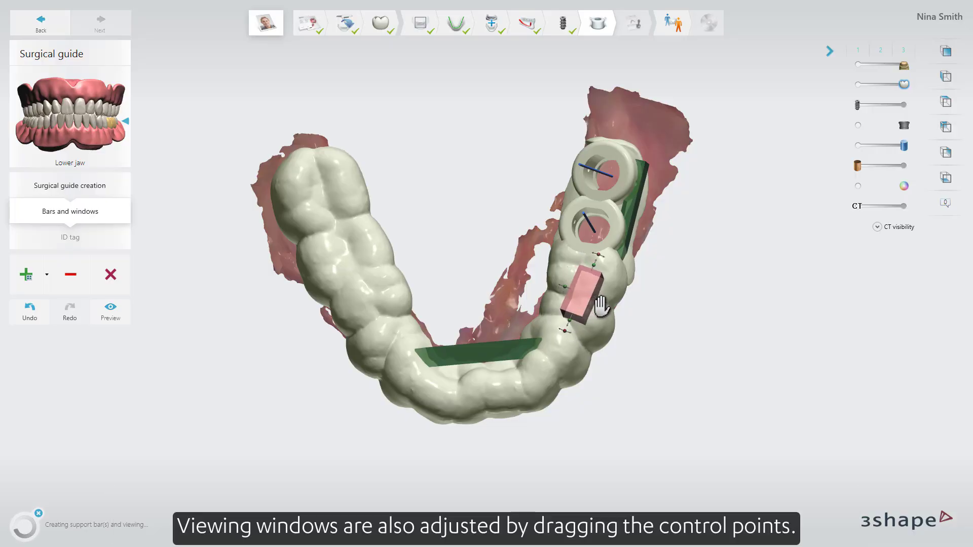
{"action": "left_click_drag", "start_coordinate": [600, 299], "coordinate": [602, 301]}
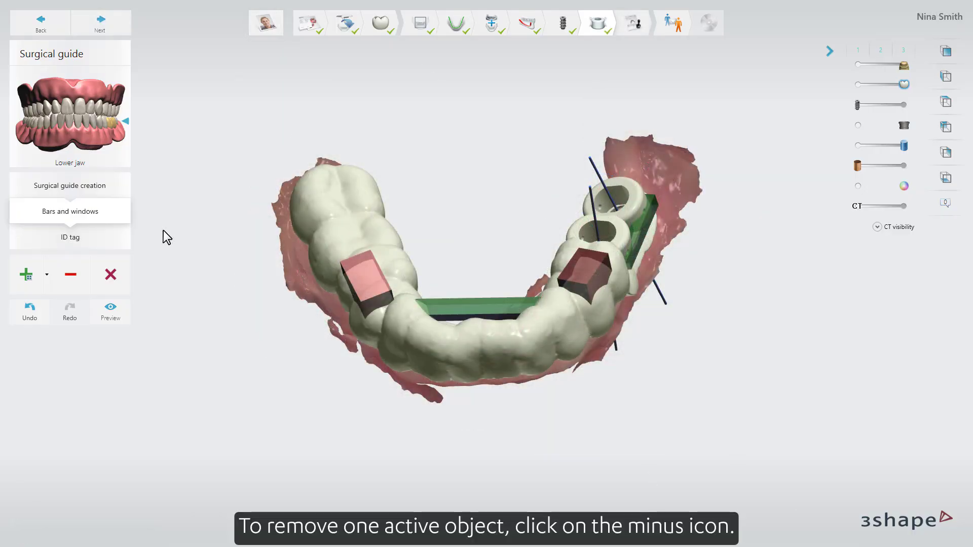
Step: Try removing the viewing window on the side opposite the sleeves and all remaining bars and windows, and undo the deletions
{"action": "left_click", "coordinate": [69, 278]}
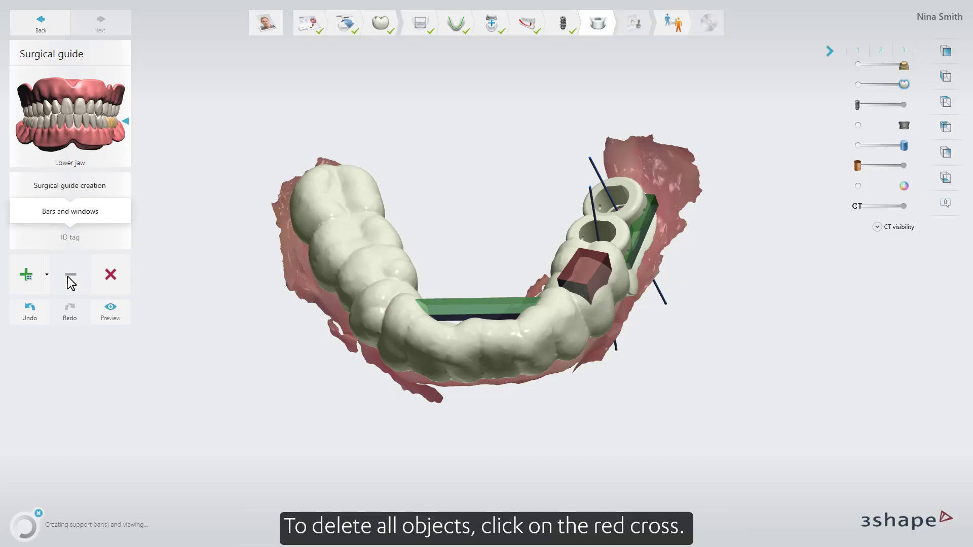
{"action": "left_click", "coordinate": [117, 276]}
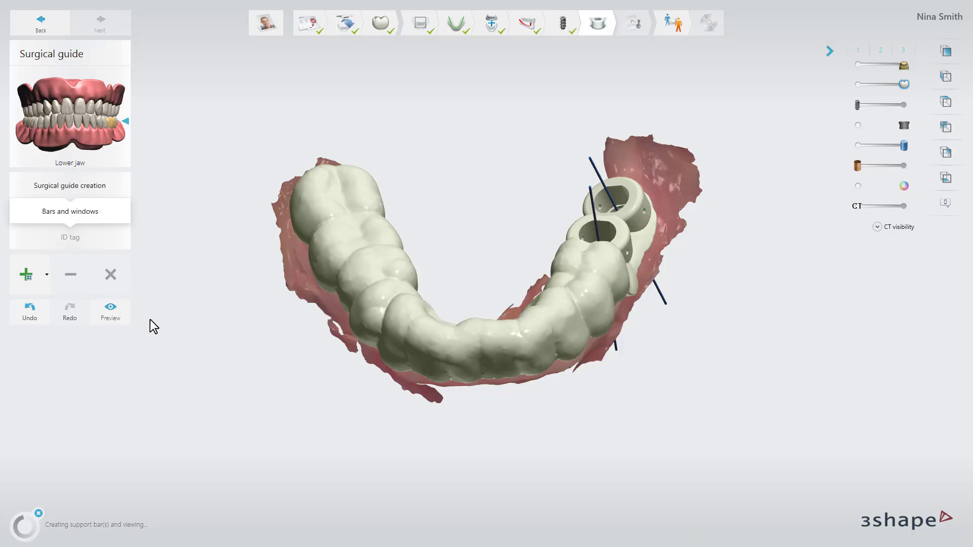
{"action": "left_click", "coordinate": [30, 314]}
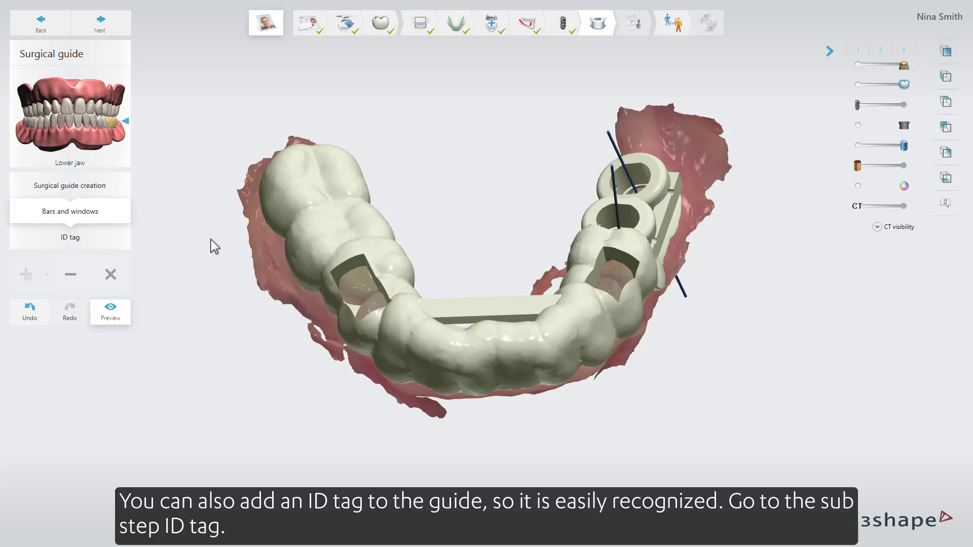
Step: Place an ID tag reading 3Shape in the smallest size on the support bar spanning the arch and preview it on the guide
{"action": "left_click", "coordinate": [124, 239]}
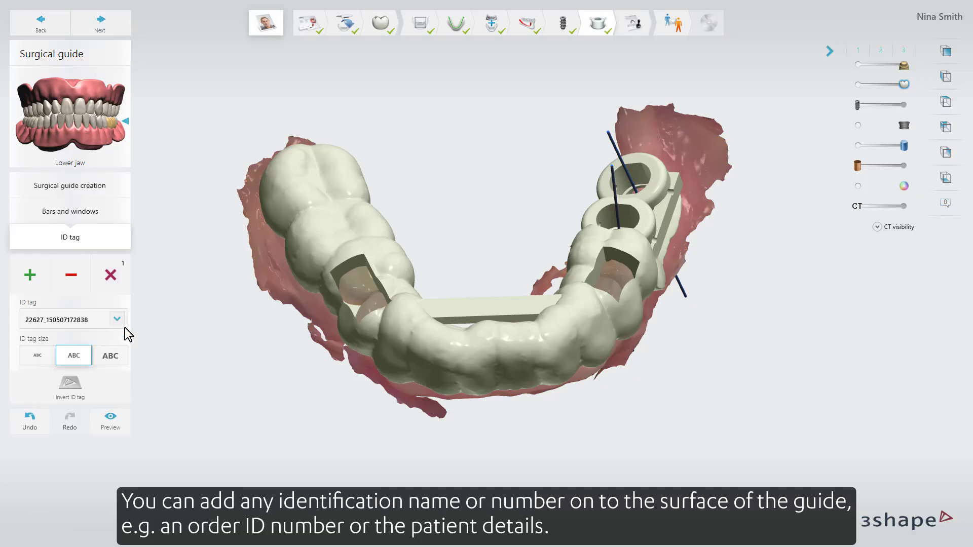
{"action": "double_click", "coordinate": [104, 319]}
{"action": "type", "text": "3Sha"}
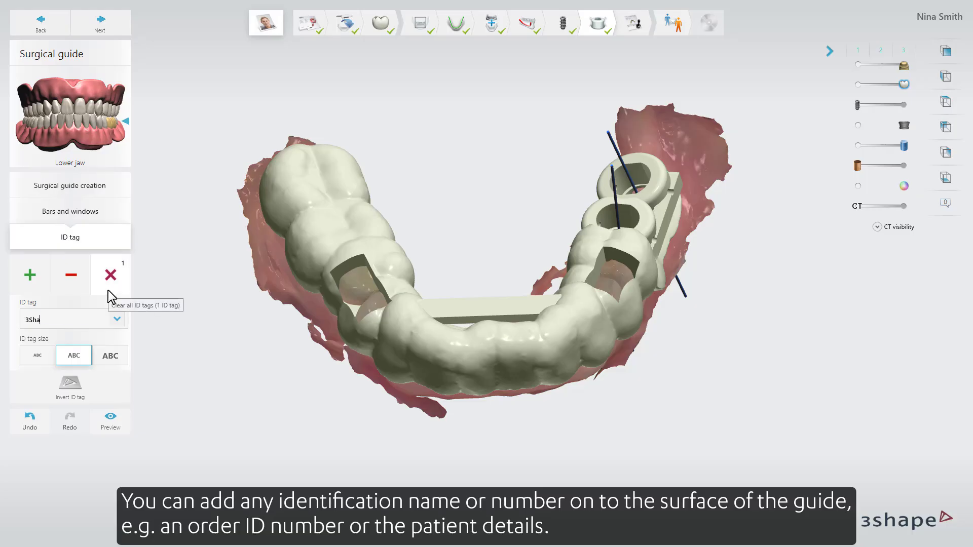
{"action": "type", "text": "pe"}
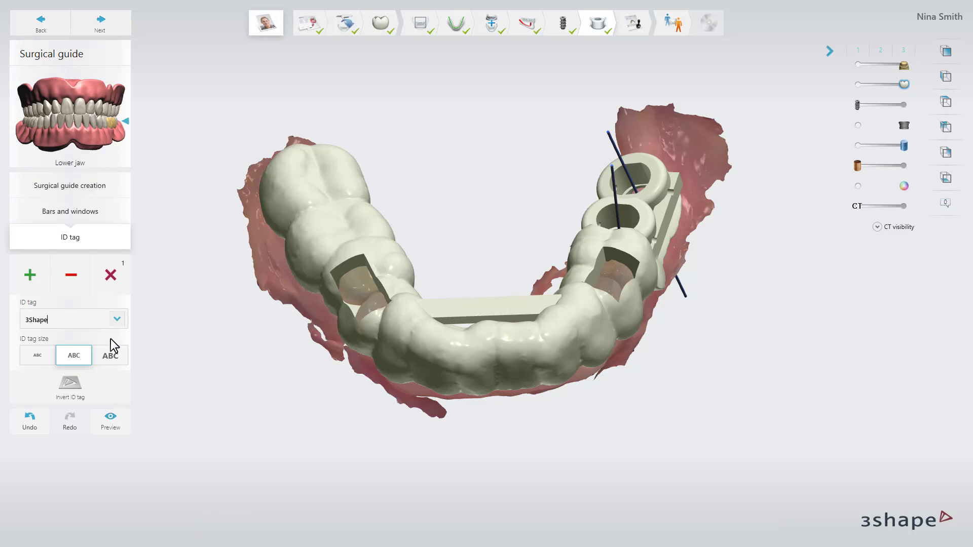
{"action": "left_click", "coordinate": [41, 358]}
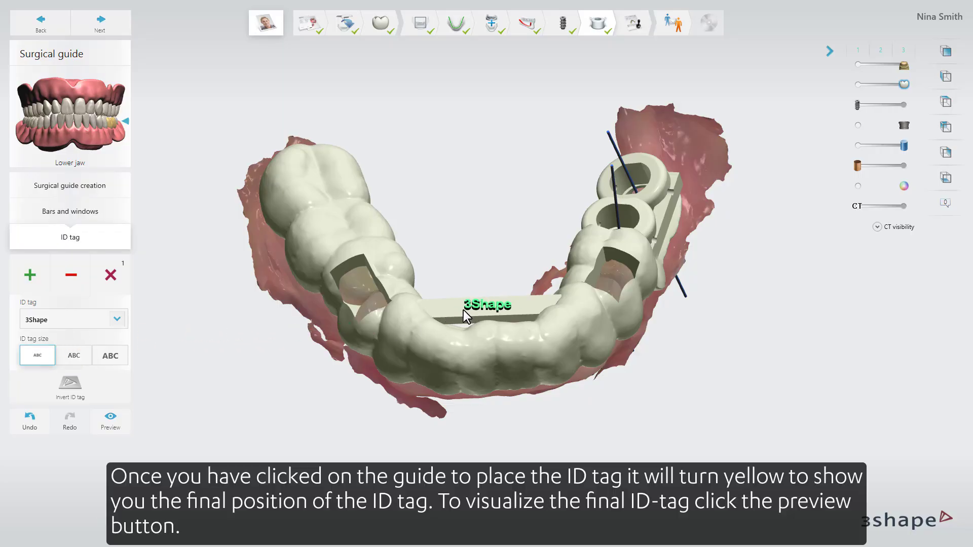
{"action": "left_click", "coordinate": [462, 310]}
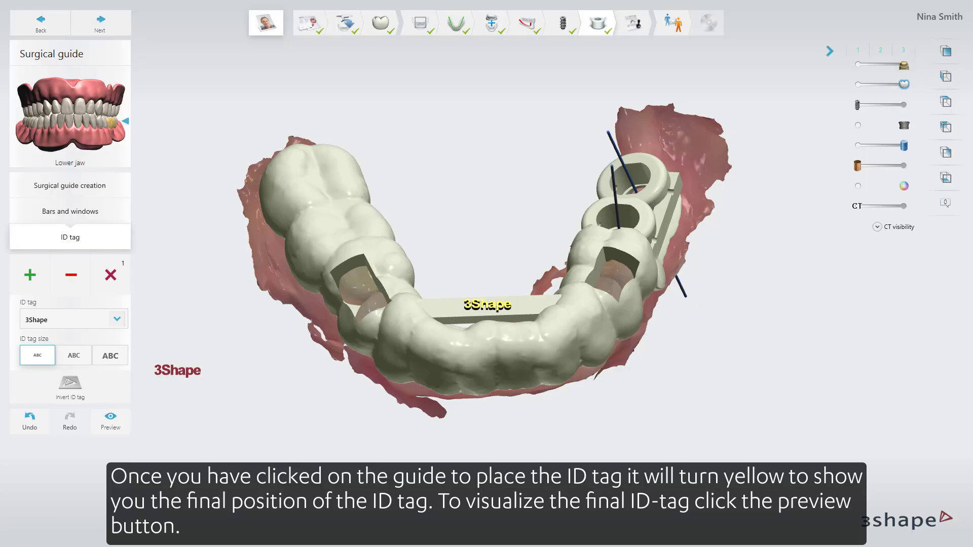
{"action": "left_click", "coordinate": [119, 418]}
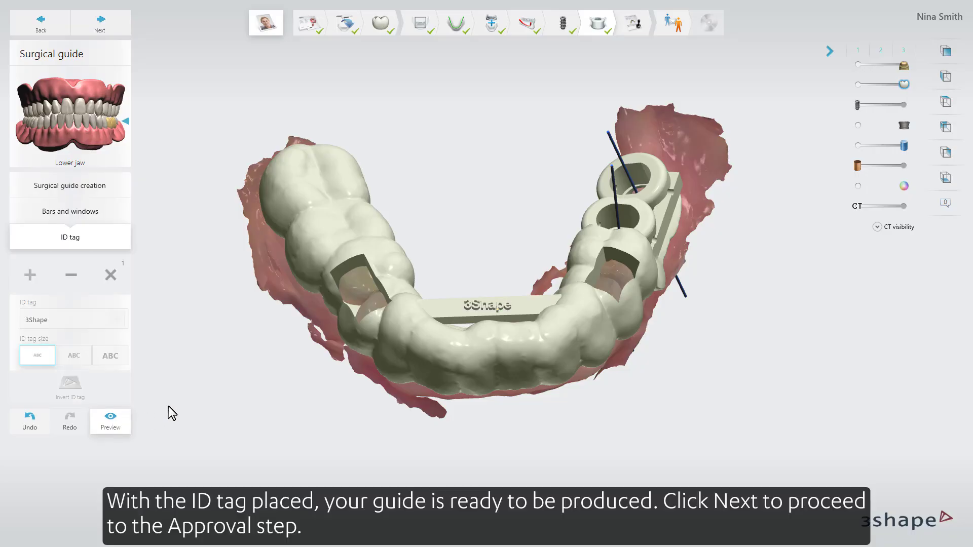